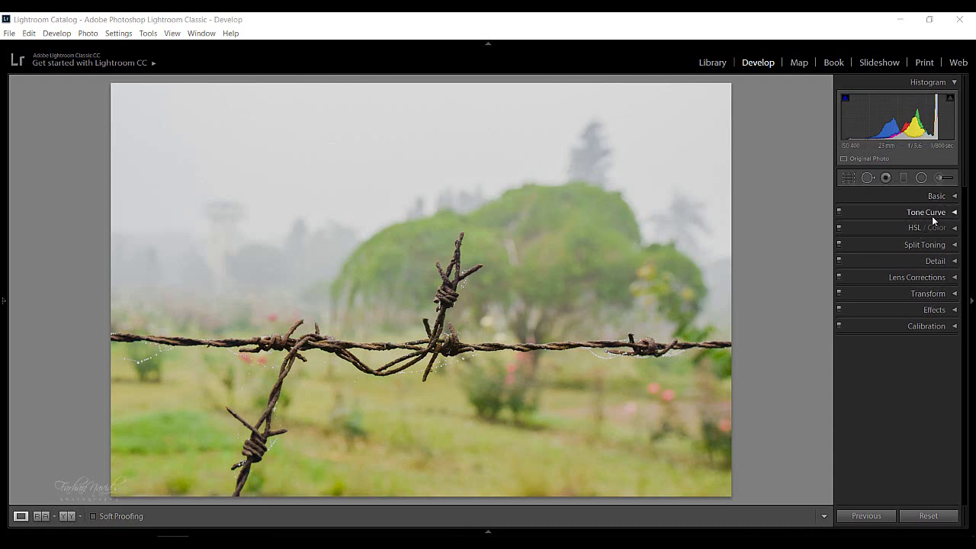
Step: Expand Post-Crop Vignetting, preview a dark and a white vignette, then reset Amount to 0
{"action": "left_click", "coordinate": [956, 310]}
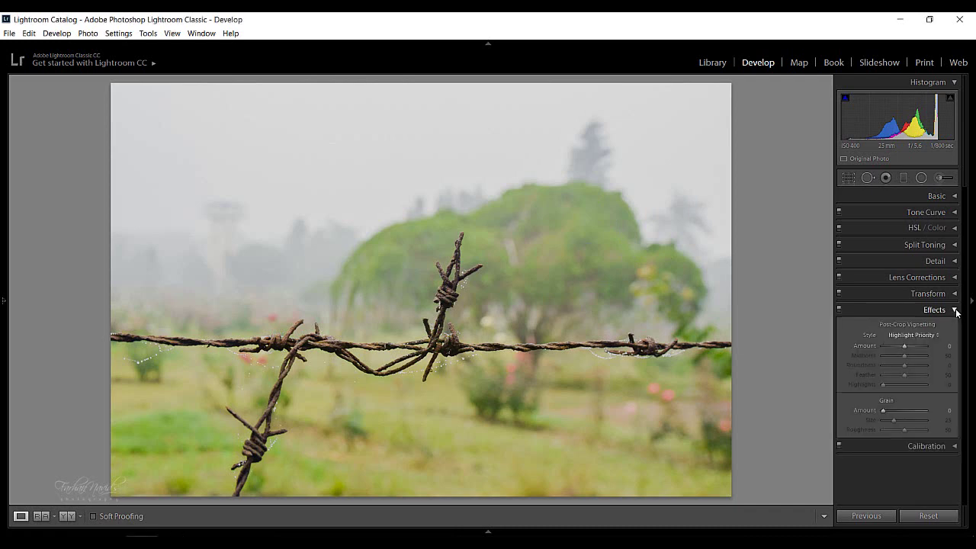
{"action": "left_click", "coordinate": [956, 311]}
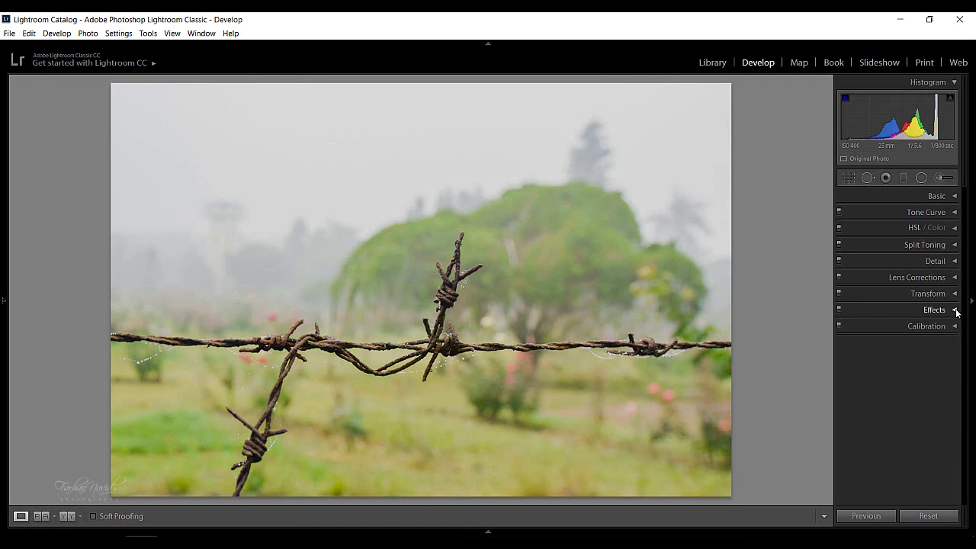
{"action": "left_click", "coordinate": [956, 310]}
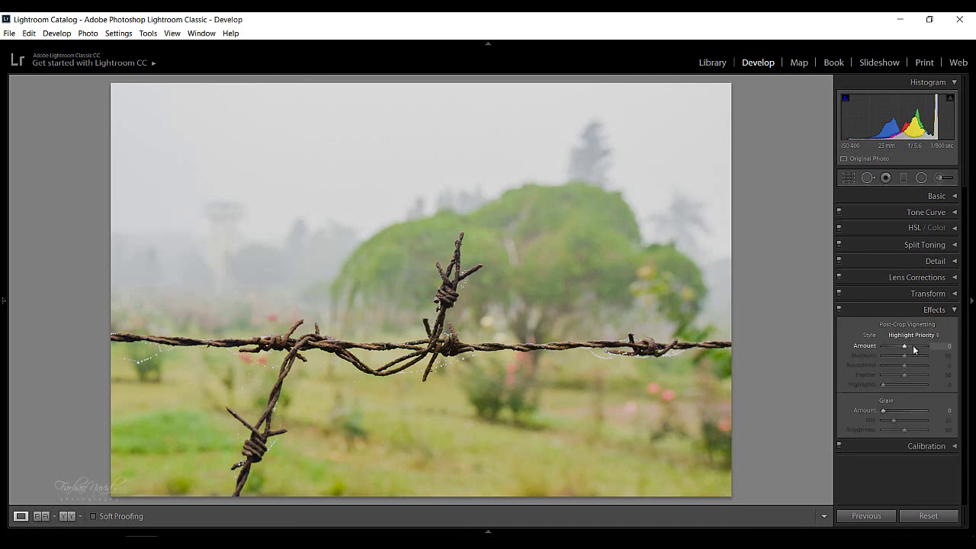
{"action": "mouse_move", "coordinate": [905, 347]}
{"action": "left_mouse_down"}
{"action": "mouse_move", "coordinate": [881, 345]}
{"action": "mouse_move", "coordinate": [926, 348]}
{"action": "left_mouse_up"}
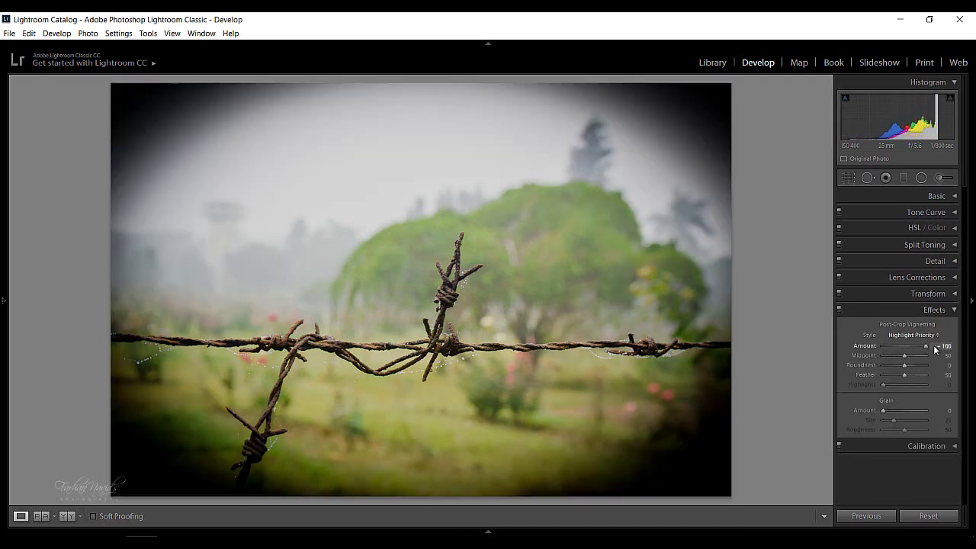
{"action": "double_click", "coordinate": [925, 346]}
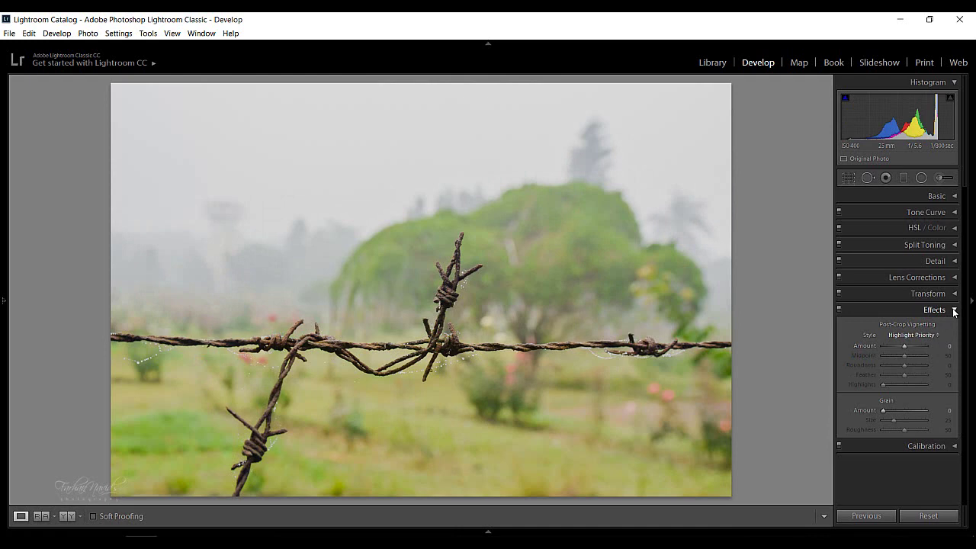
{"action": "left_click", "coordinate": [954, 310]}
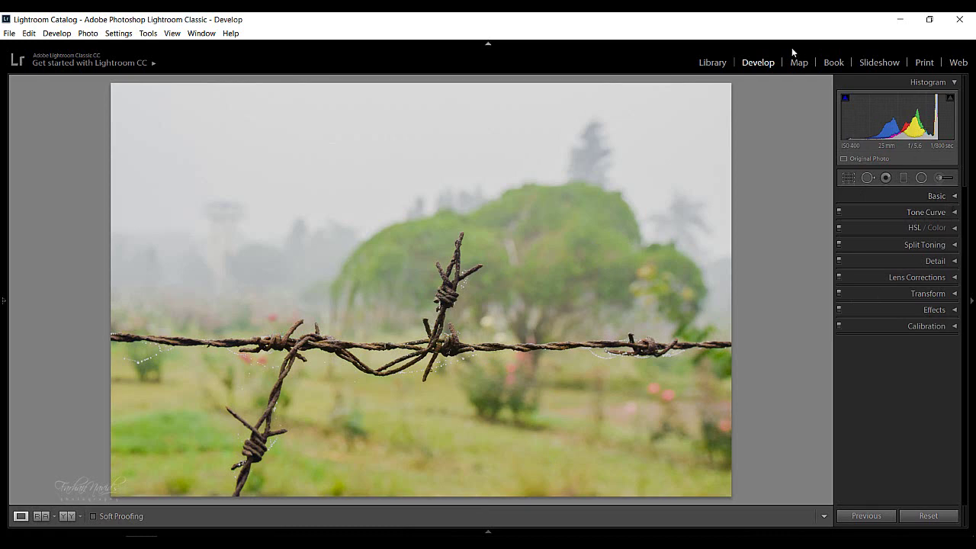
{"action": "left_click", "coordinate": [954, 309]}
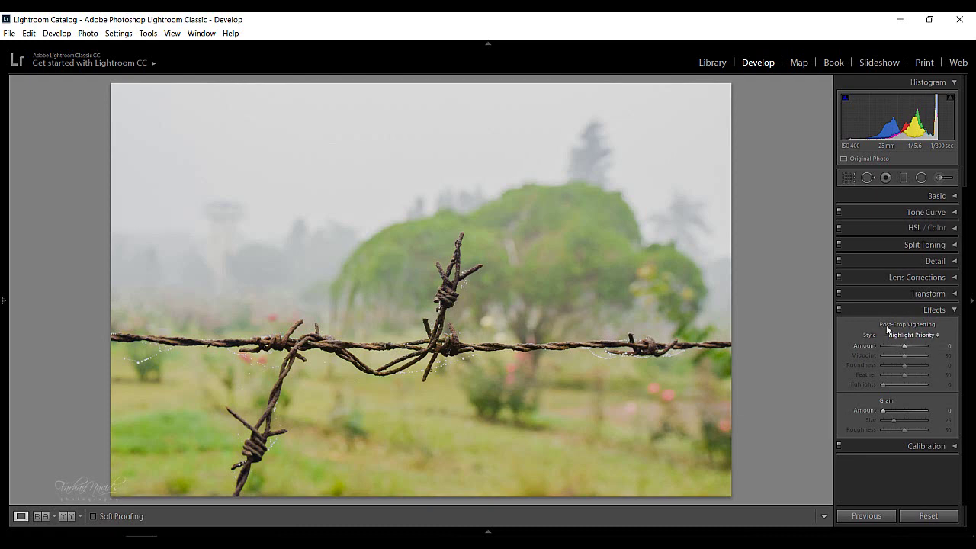
Step: Keep the Highlight Priority vignette style and trial Amount at -100 and +100 before settling at -50
{"action": "left_click", "coordinate": [931, 336]}
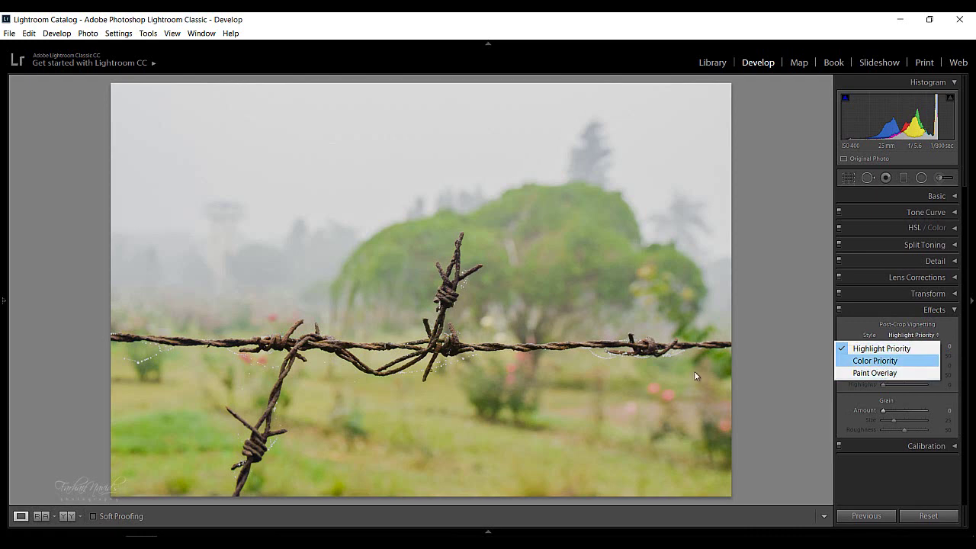
{"action": "left_click", "coordinate": [882, 348]}
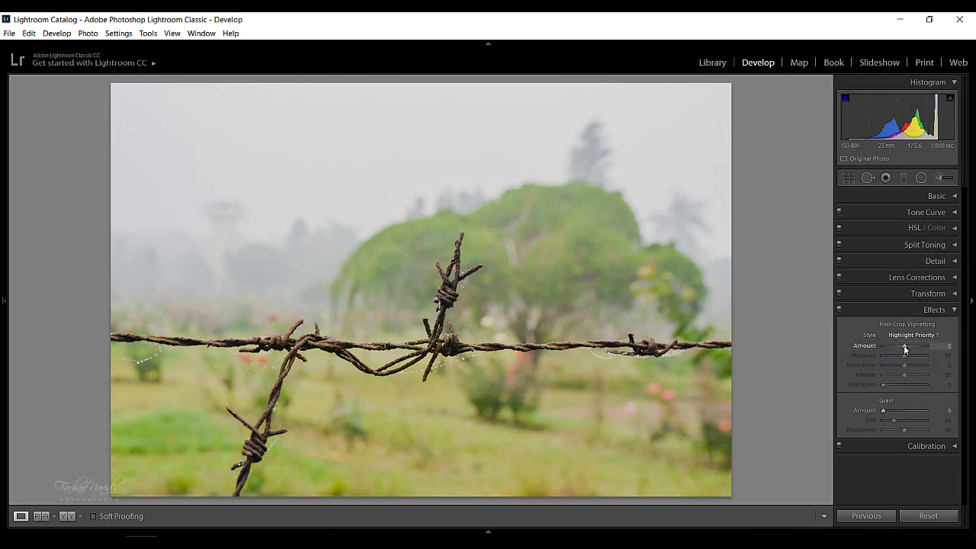
{"action": "left_click_drag", "start_coordinate": [905, 348], "coordinate": [882, 347]}
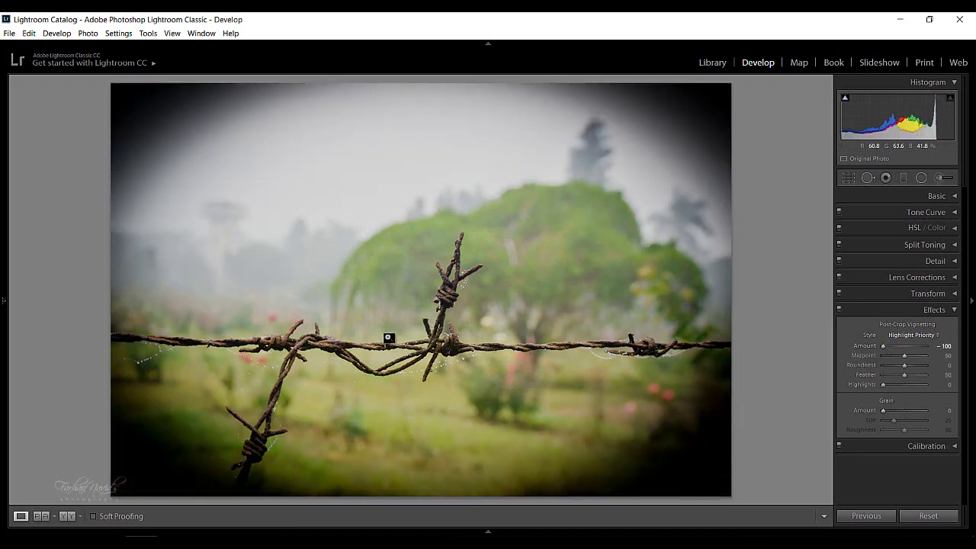
{"action": "left_click_drag", "start_coordinate": [884, 346], "coordinate": [932, 349]}
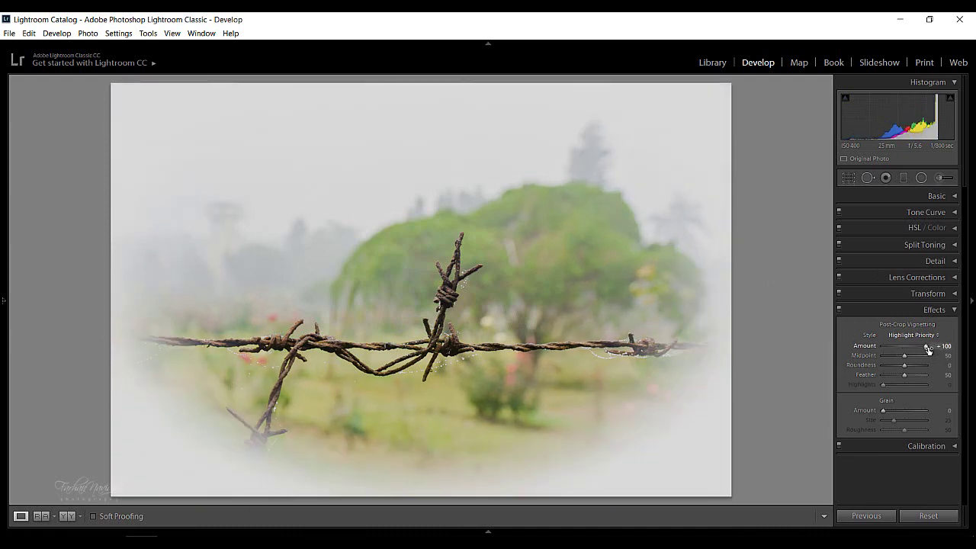
{"action": "left_click_drag", "start_coordinate": [927, 350], "coordinate": [893, 348]}
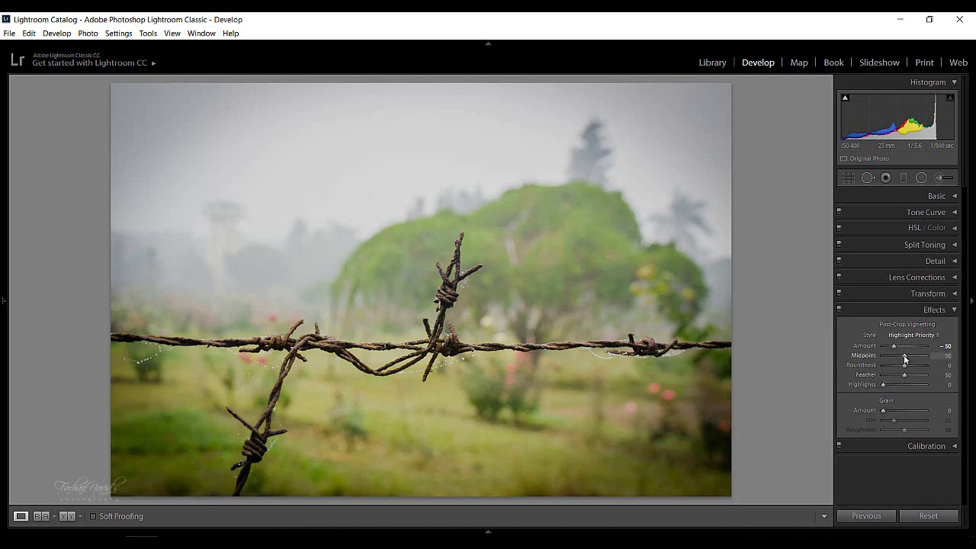
Step: Trial the Midpoint, Roundness and Highlights sliders, reset Midpoint to 50, and deepen Amount to -60
{"action": "mouse_move", "coordinate": [903, 355]}
{"action": "left_mouse_down"}
{"action": "mouse_move", "coordinate": [873, 360]}
{"action": "mouse_move", "coordinate": [942, 365]}
{"action": "mouse_move", "coordinate": [888, 364]}
{"action": "left_mouse_up"}
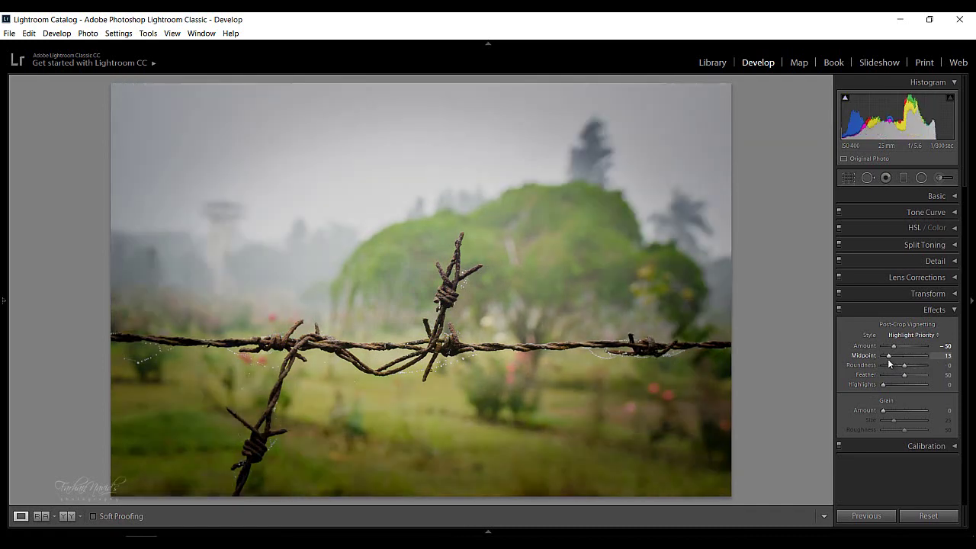
{"action": "double_click", "coordinate": [886, 356]}
{"action": "mouse_move", "coordinate": [904, 366]}
{"action": "left_mouse_down"}
{"action": "mouse_move", "coordinate": [873, 366]}
{"action": "mouse_move", "coordinate": [931, 366]}
{"action": "mouse_move", "coordinate": [906, 365]}
{"action": "left_mouse_up"}
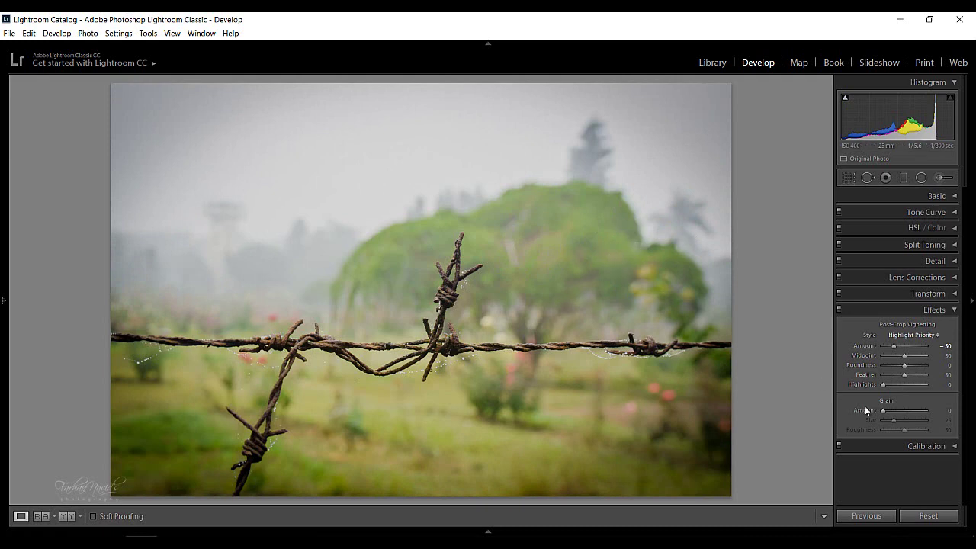
{"action": "mouse_move", "coordinate": [884, 385]}
{"action": "left_mouse_down"}
{"action": "mouse_move", "coordinate": [932, 384]}
{"action": "mouse_move", "coordinate": [883, 384]}
{"action": "left_mouse_up"}
{"action": "left_click_drag", "start_coordinate": [893, 346], "coordinate": [891, 346]}
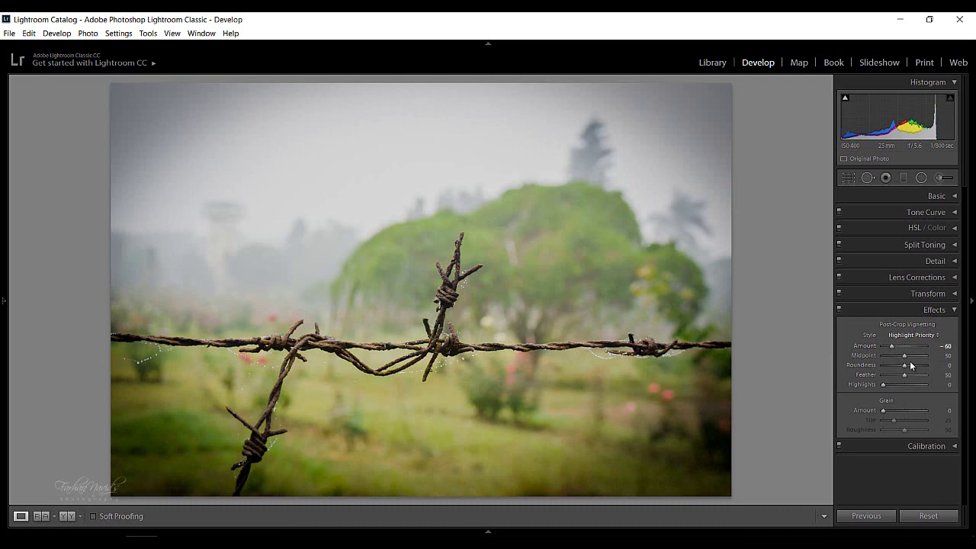
Step: Reveal the Alt reset labels and set the vignette Midpoint to 36
{"action": "key", "text": "alt"}
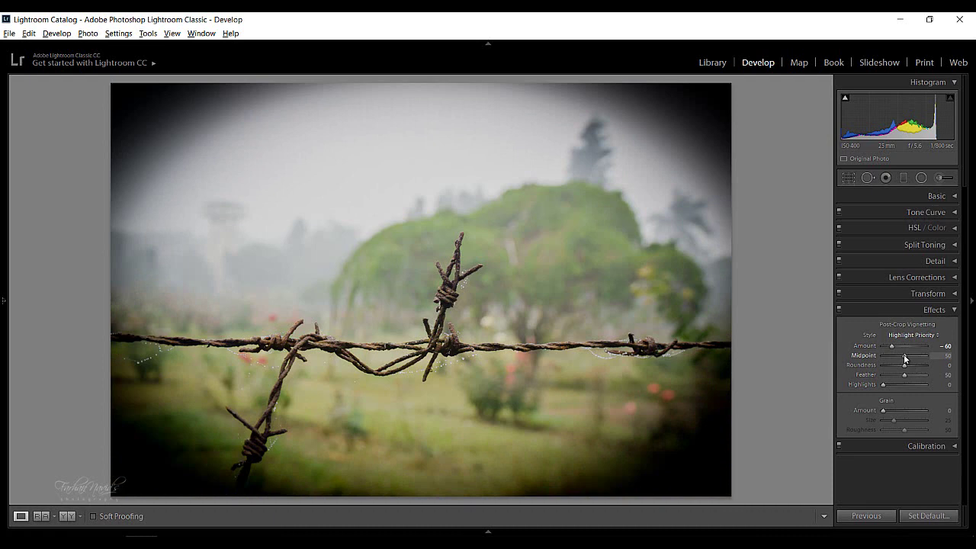
{"action": "mouse_move", "coordinate": [904, 359]}
{"action": "left_mouse_down"}
{"action": "mouse_move", "coordinate": [892, 358]}
{"action": "mouse_move", "coordinate": [917, 358]}
{"action": "left_mouse_up"}
{"action": "left_click_drag", "start_coordinate": [922, 357], "coordinate": [899, 361]}
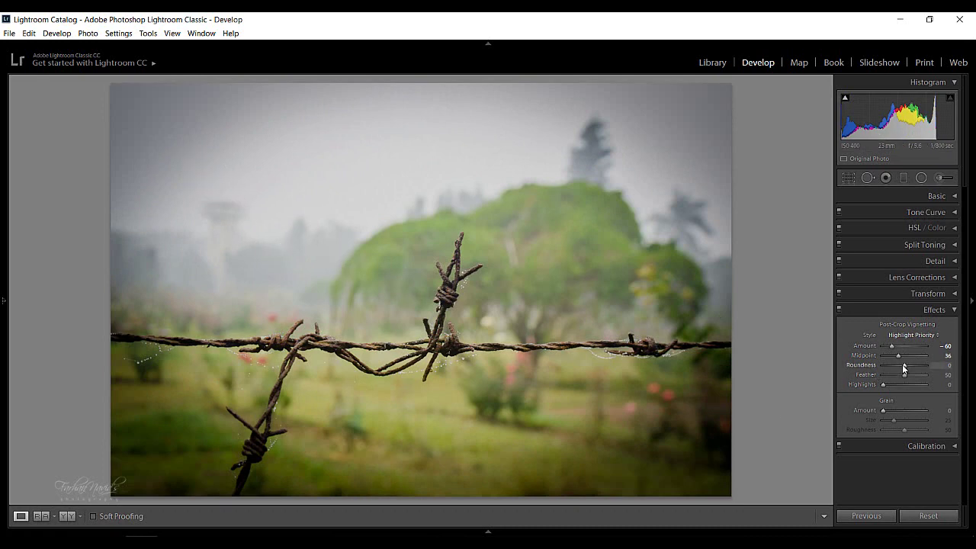
Step: Trial vignette Roundness values, Alt-reset it to 0, then set Roundness to −52
{"action": "left_click_drag", "start_coordinate": [904, 364], "coordinate": [905, 364]}
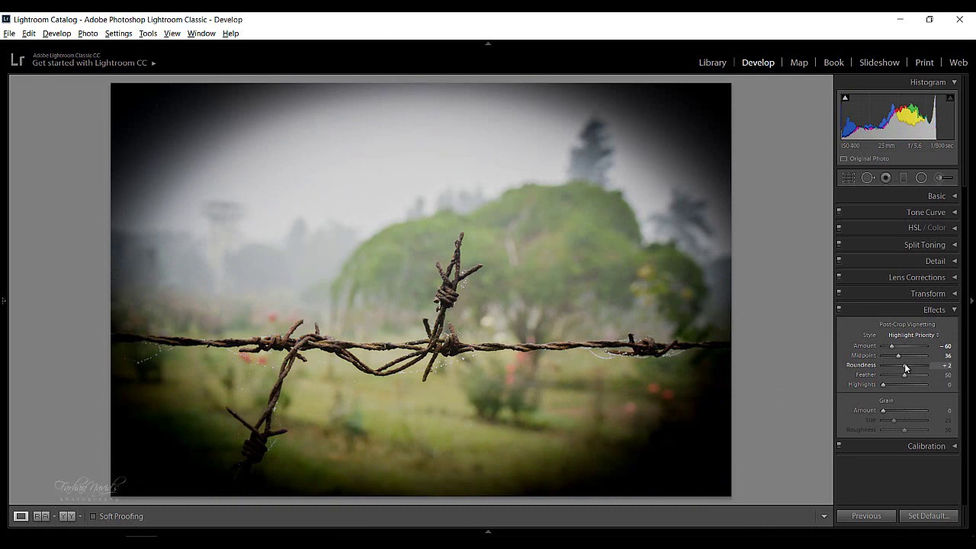
{"action": "mouse_move", "coordinate": [904, 364]}
{"action": "left_mouse_down"}
{"action": "mouse_move", "coordinate": [885, 365]}
{"action": "mouse_move", "coordinate": [939, 368]}
{"action": "left_mouse_up"}
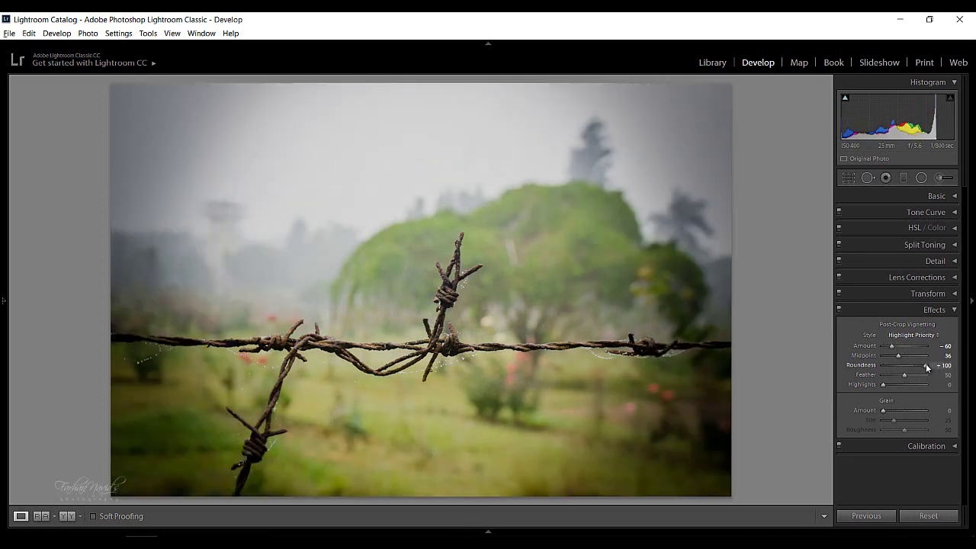
{"action": "key", "text": "alt"}
{"action": "double_click", "coordinate": [927, 365]}
{"action": "left_click_drag", "start_coordinate": [906, 364], "coordinate": [894, 365]}
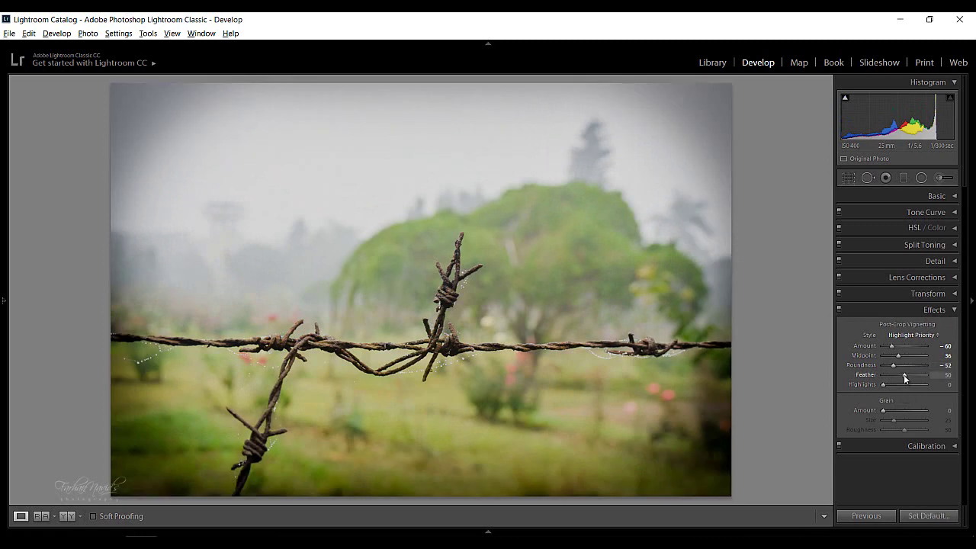
Step: Raise the vignette Feather to 63 for a softer edge
{"action": "mouse_move", "coordinate": [903, 374]}
{"action": "left_mouse_down"}
{"action": "mouse_move", "coordinate": [918, 373]}
{"action": "mouse_move", "coordinate": [900, 375]}
{"action": "mouse_move", "coordinate": [909, 375]}
{"action": "left_mouse_up"}
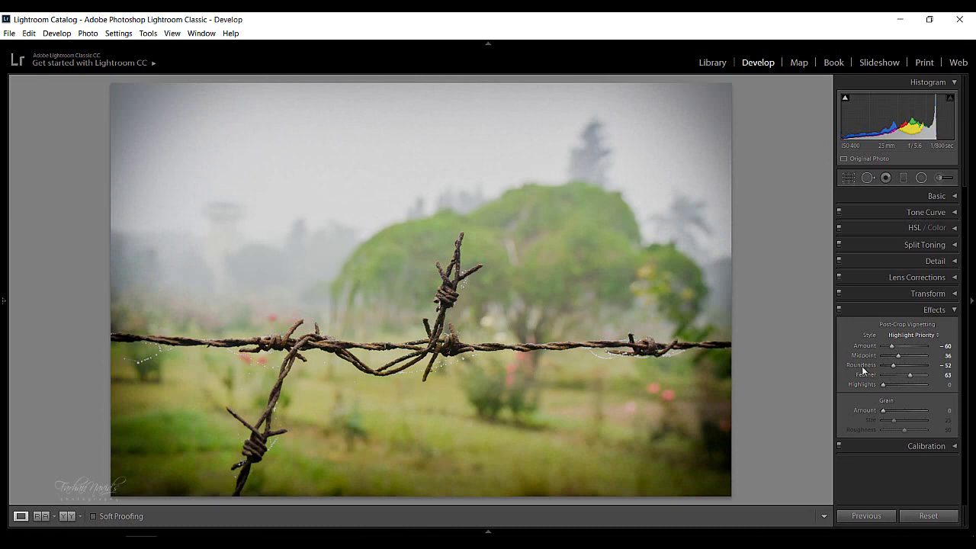
Step: Collapse Effects, select the black-and-white bridge photo from the filmstrip, and expand the Basic panel
{"action": "left_click", "coordinate": [954, 310]}
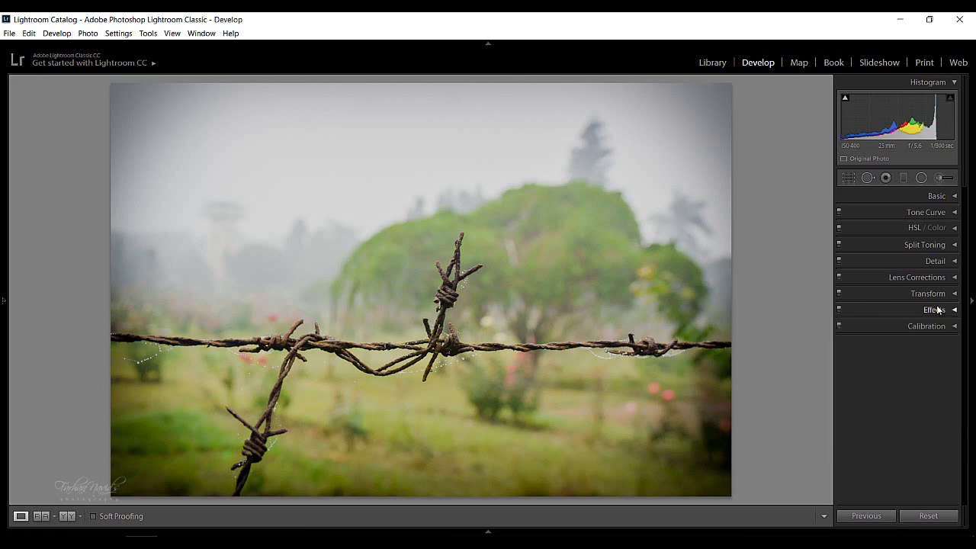
{"action": "left_click", "coordinate": [488, 531]}
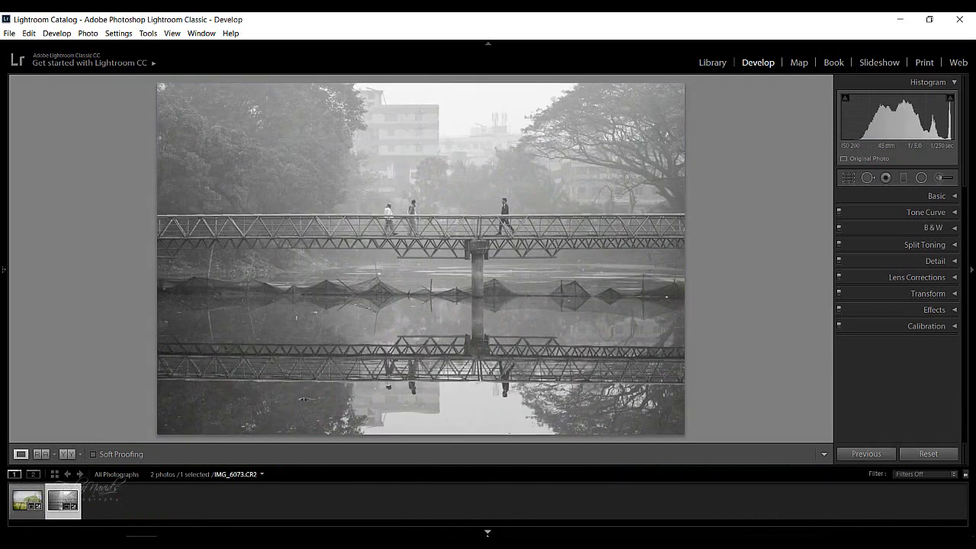
{"action": "left_click", "coordinate": [488, 532]}
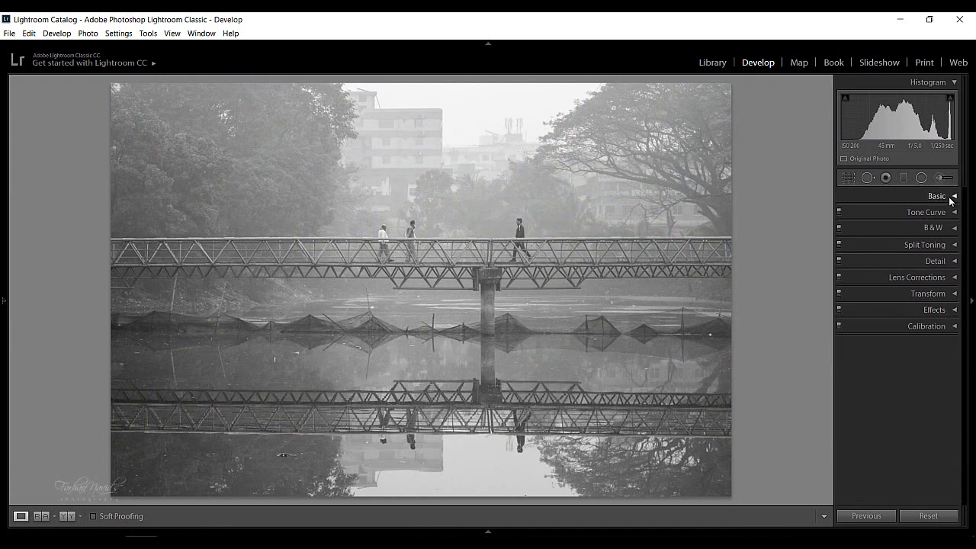
{"action": "left_click", "coordinate": [950, 196]}
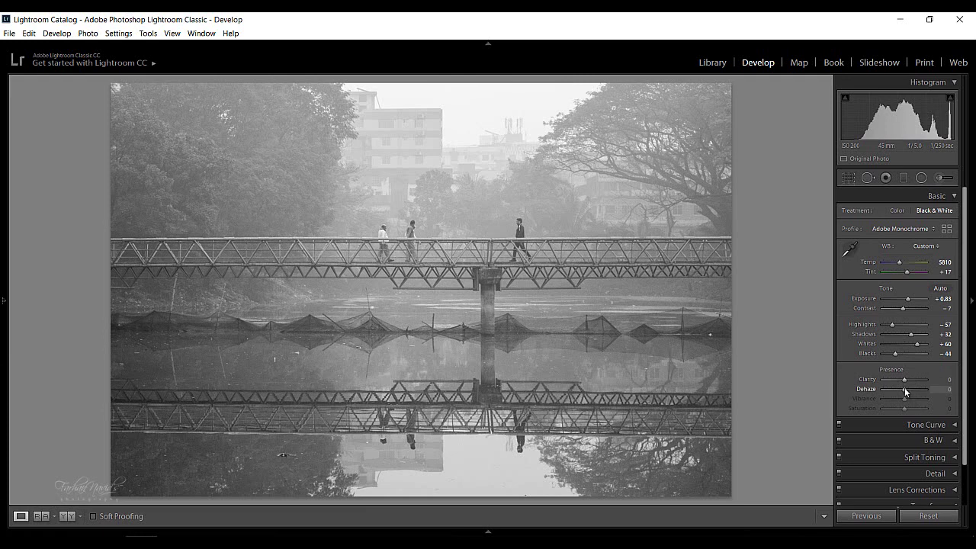
{"action": "mouse_move", "coordinate": [904, 388]}
{"action": "left_mouse_down"}
{"action": "mouse_move", "coordinate": [894, 390]}
{"action": "mouse_move", "coordinate": [905, 389]}
{"action": "left_mouse_up"}
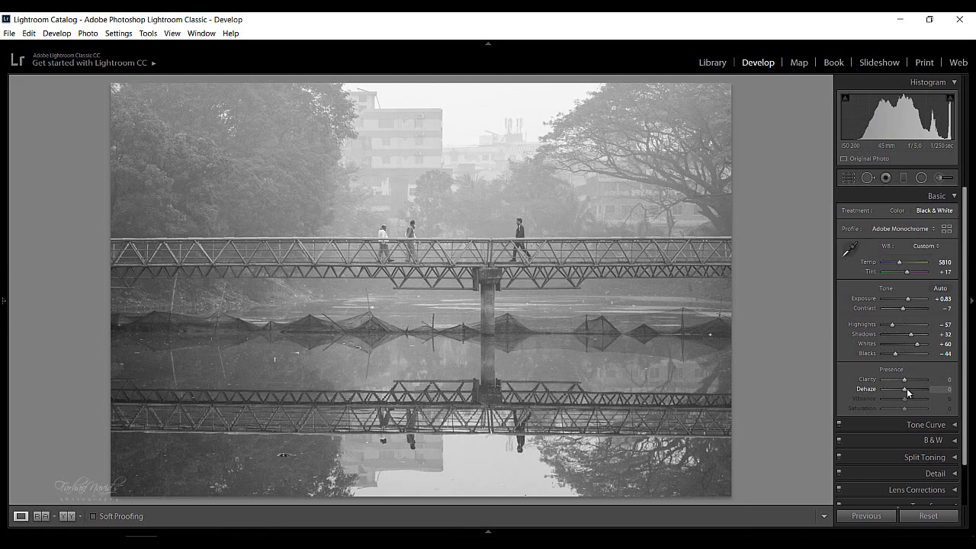
{"action": "left_click_drag", "start_coordinate": [906, 390], "coordinate": [919, 393]}
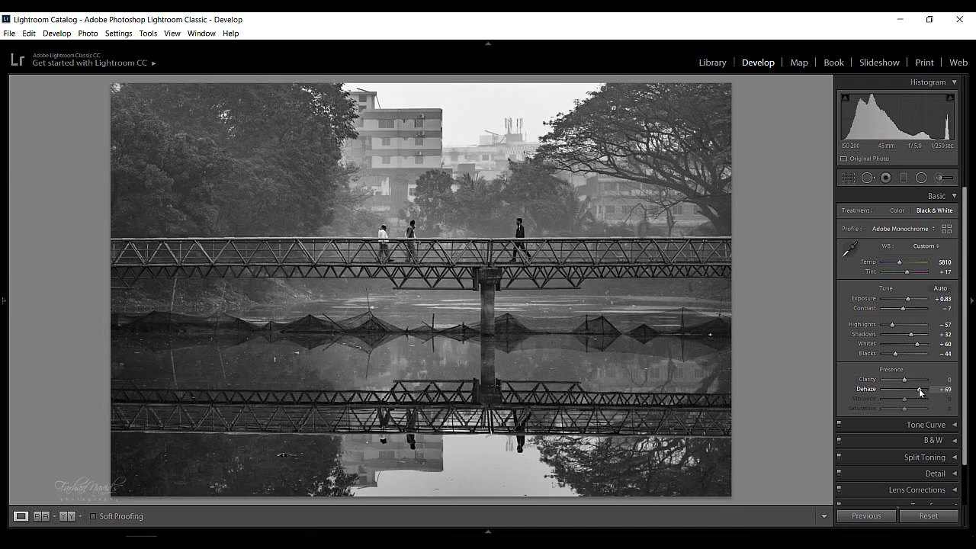
{"action": "double_click", "coordinate": [920, 393]}
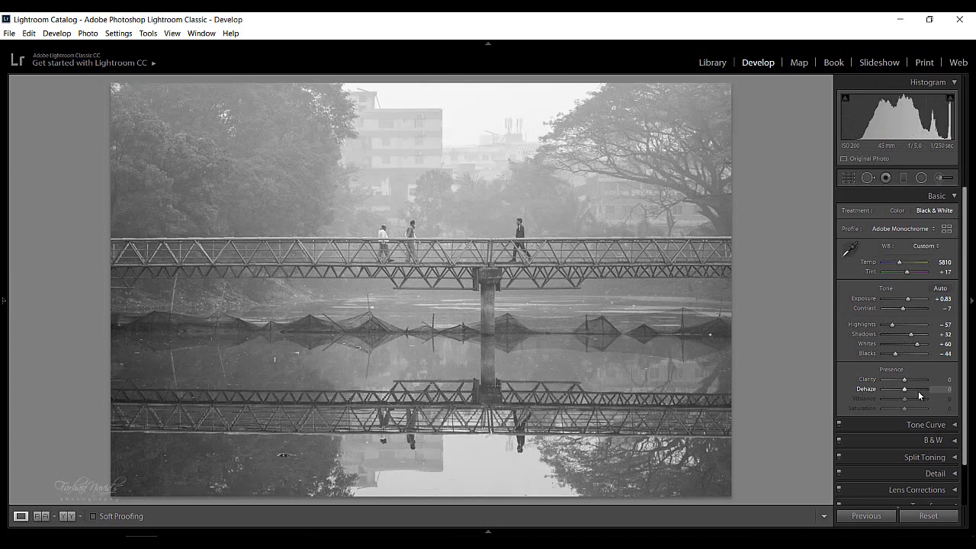
Step: Alt-drag the Dehaze slider with the clipping preview, bringing it back down to +43
{"action": "key", "text": "alt"}
{"action": "left_click", "coordinate": [905, 390], "text": "alt"}
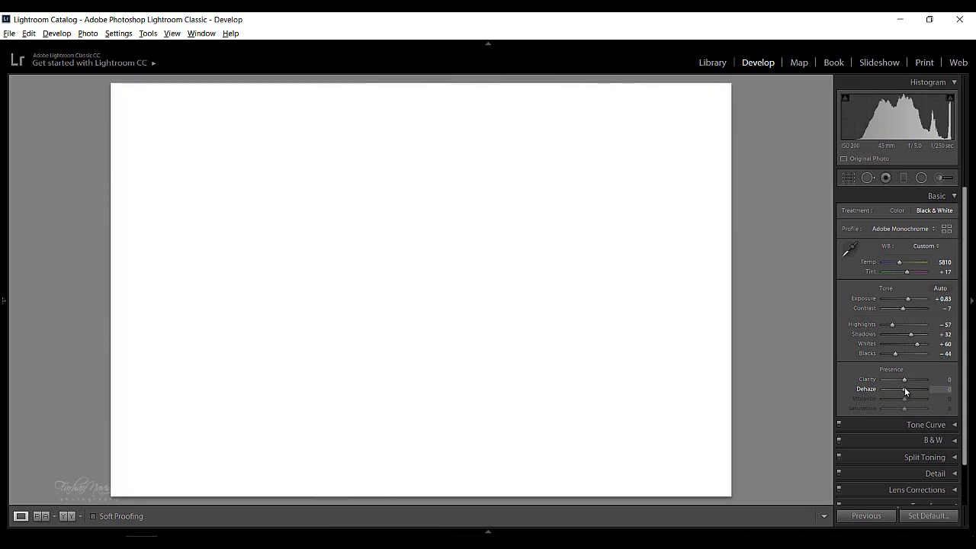
{"action": "left_click_drag", "start_coordinate": [906, 389], "coordinate": [927, 389]}
{"action": "left_click", "coordinate": [907, 387], "text": "alt"}
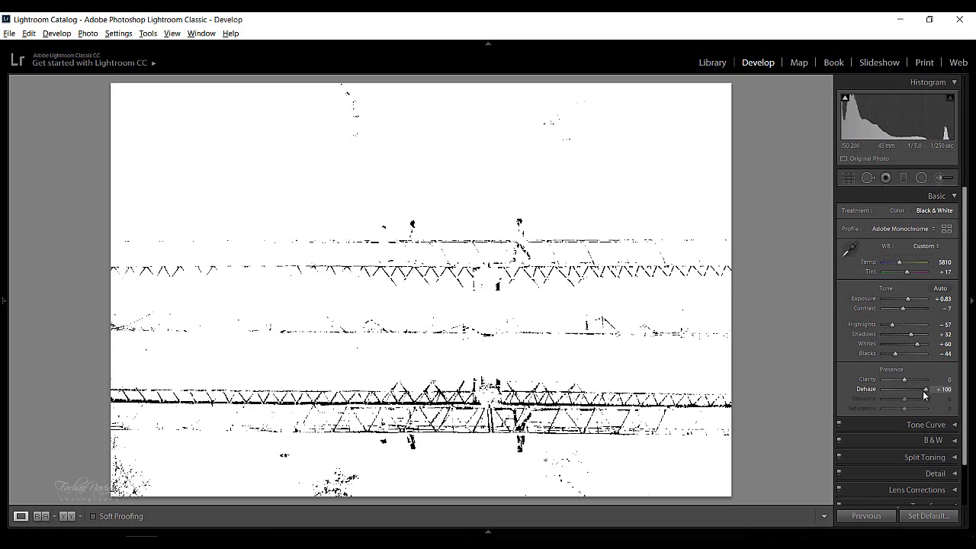
{"action": "left_click_drag", "start_coordinate": [925, 392], "coordinate": [910, 398]}
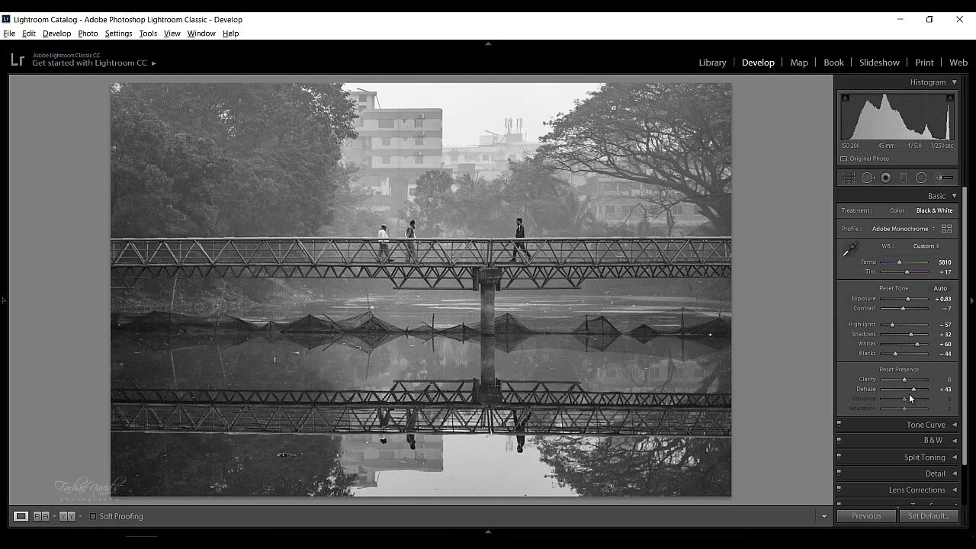
Step: Alt-drag Dehaze up to +100, then lower it and release at +40
{"action": "left_click_drag", "start_coordinate": [909, 397], "coordinate": [925, 392]}
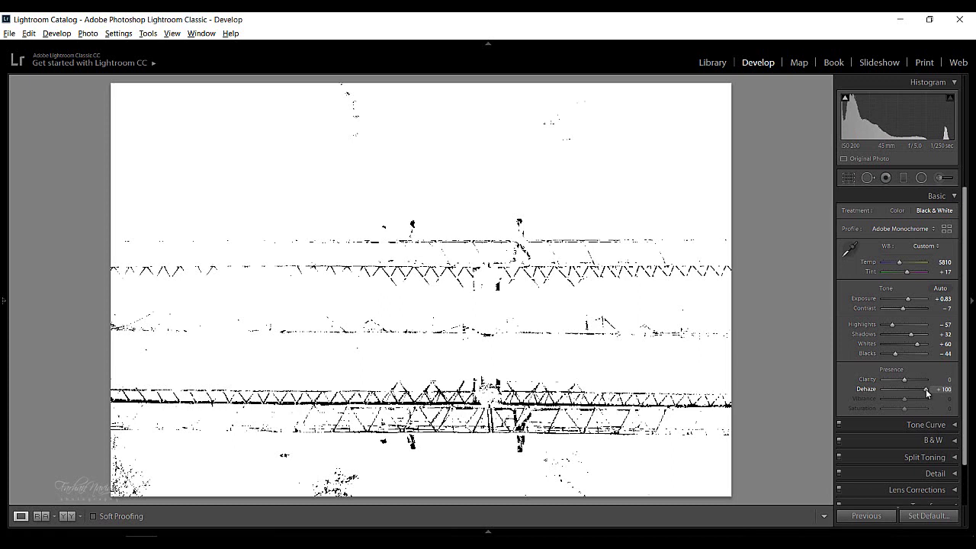
{"action": "left_click_drag", "start_coordinate": [927, 393], "coordinate": [912, 393]}
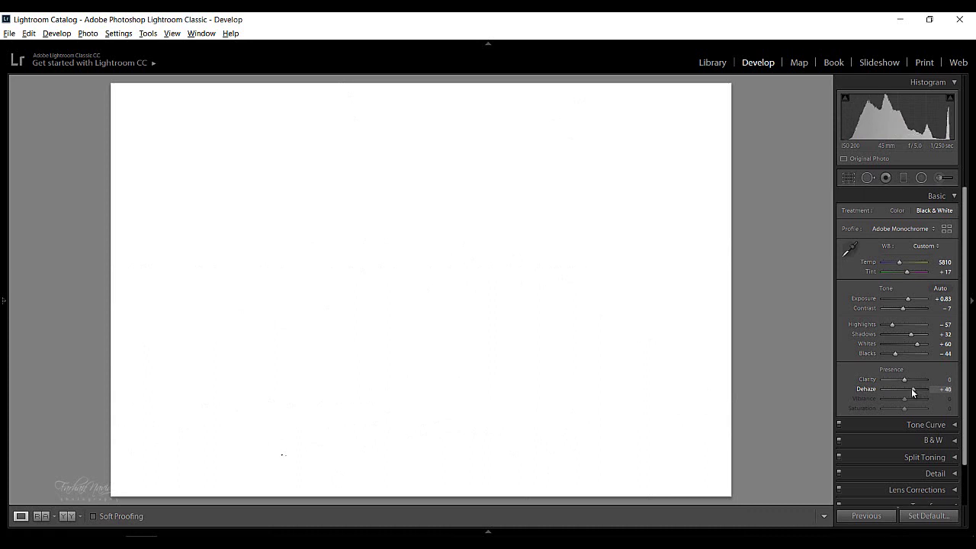
{"action": "left_click", "coordinate": [912, 393], "text": "alt"}
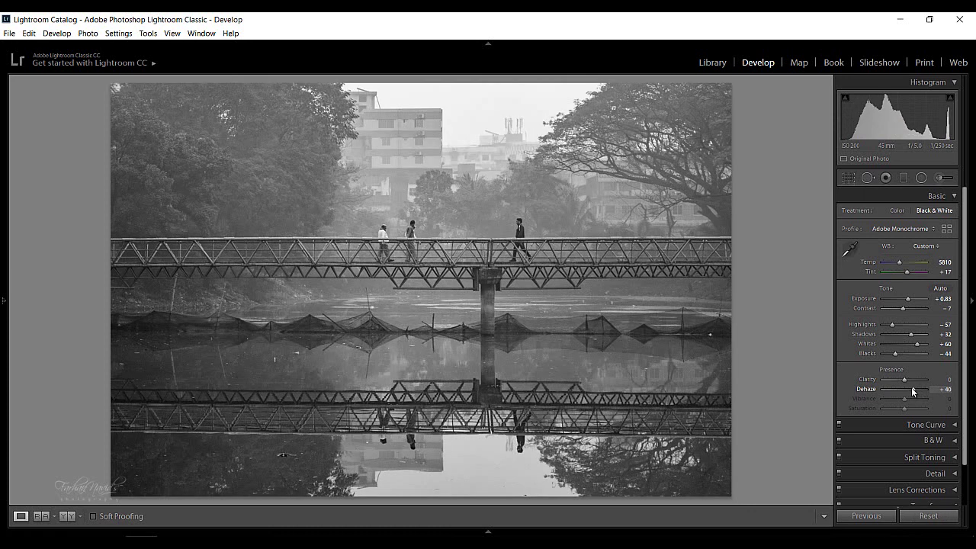